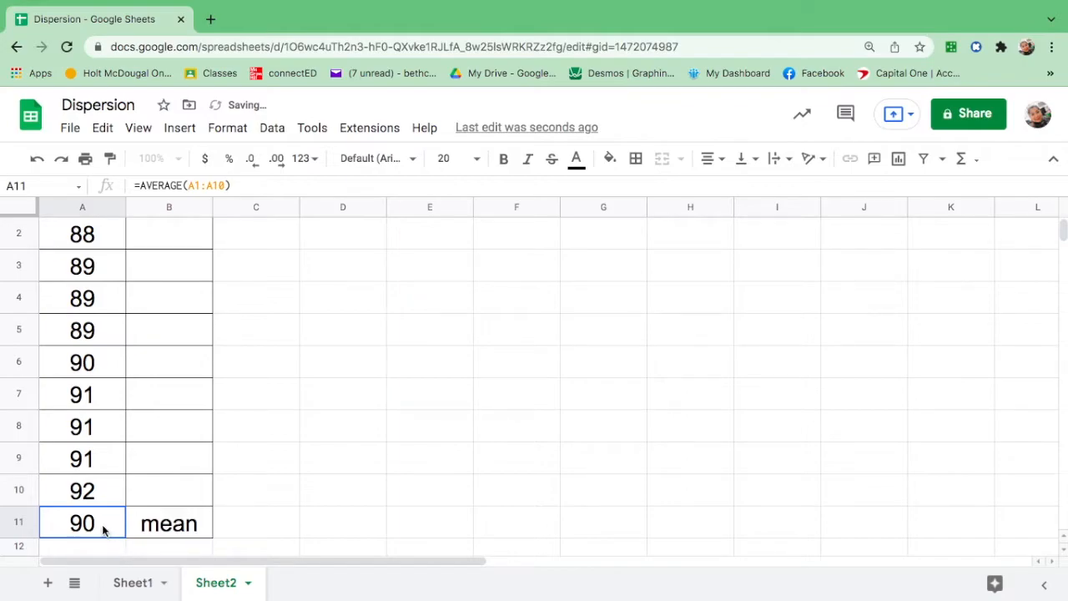
Fill the mean cell A11 with green.
click(607, 159)
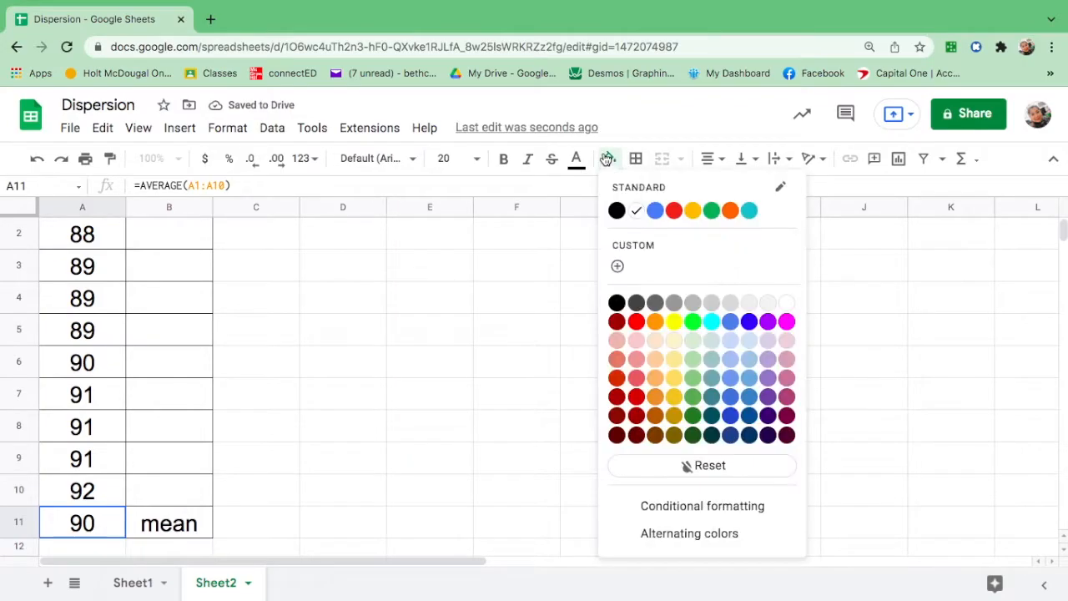
click(714, 212)
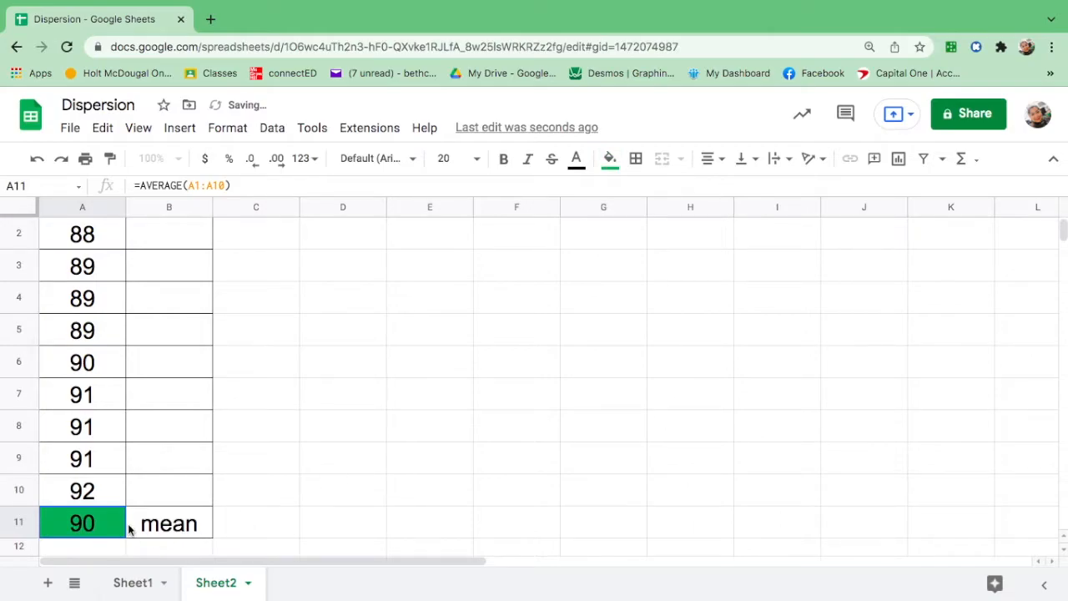
Enter the formula =ABS(A2-90) in B2 to get the first absolute deviation from the mean.
scroll(119, 520, up, 1)
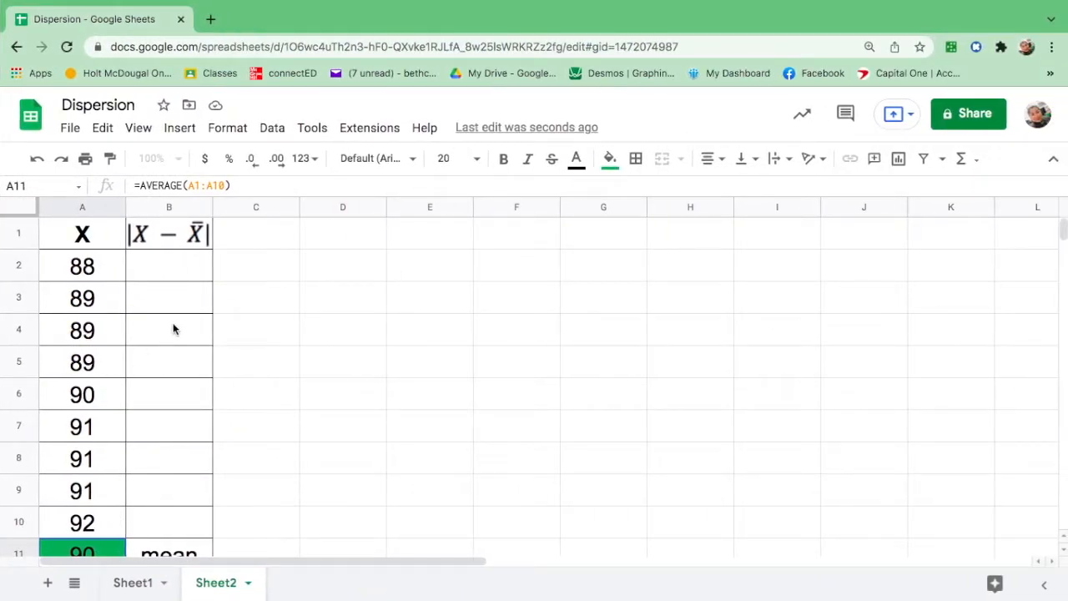
click(95, 272)
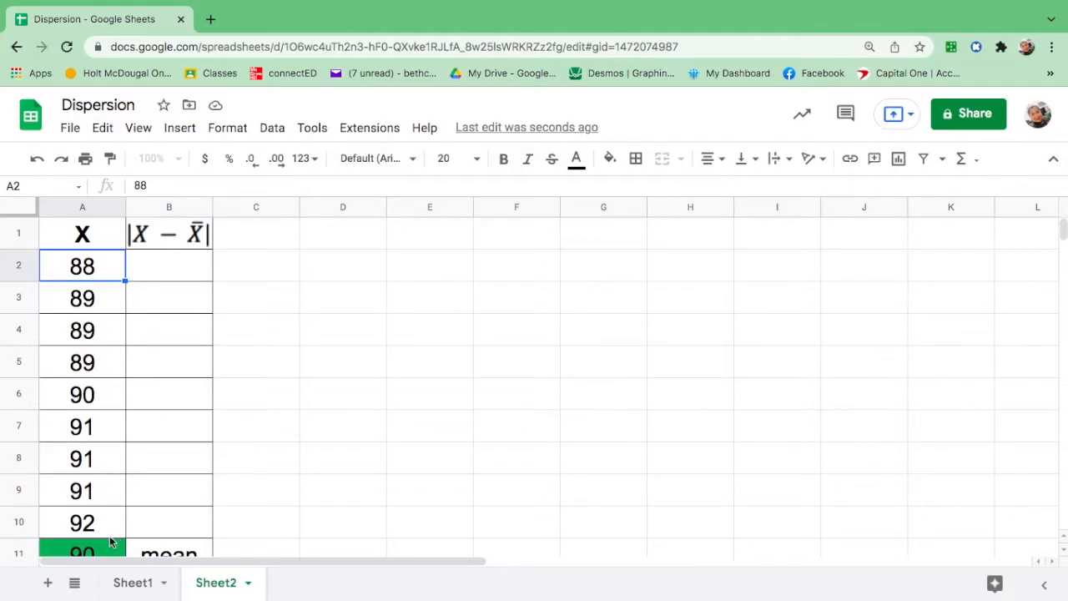
click(185, 273)
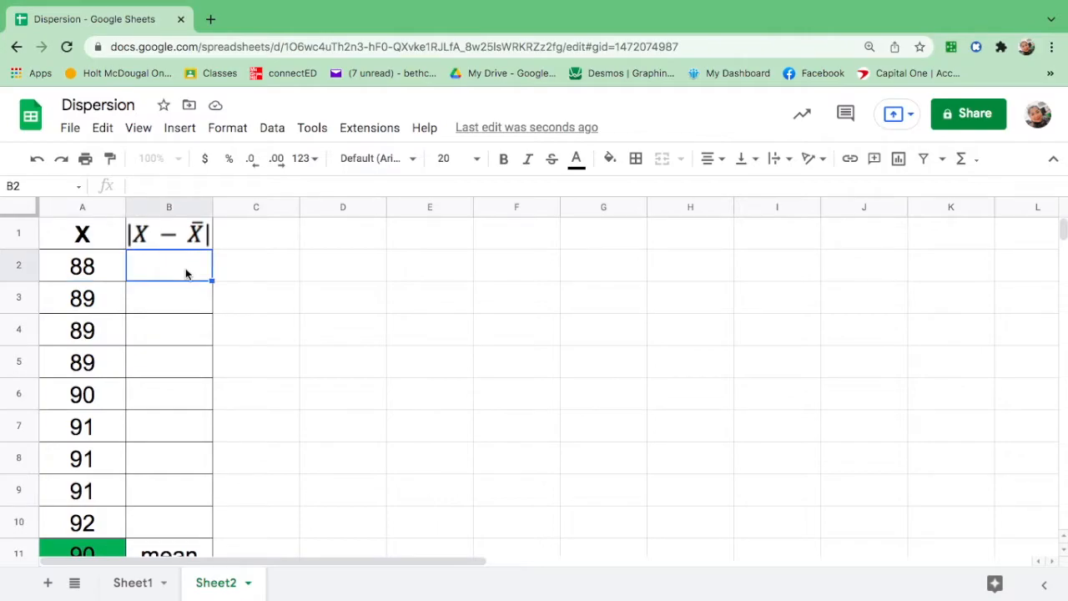
text(=)
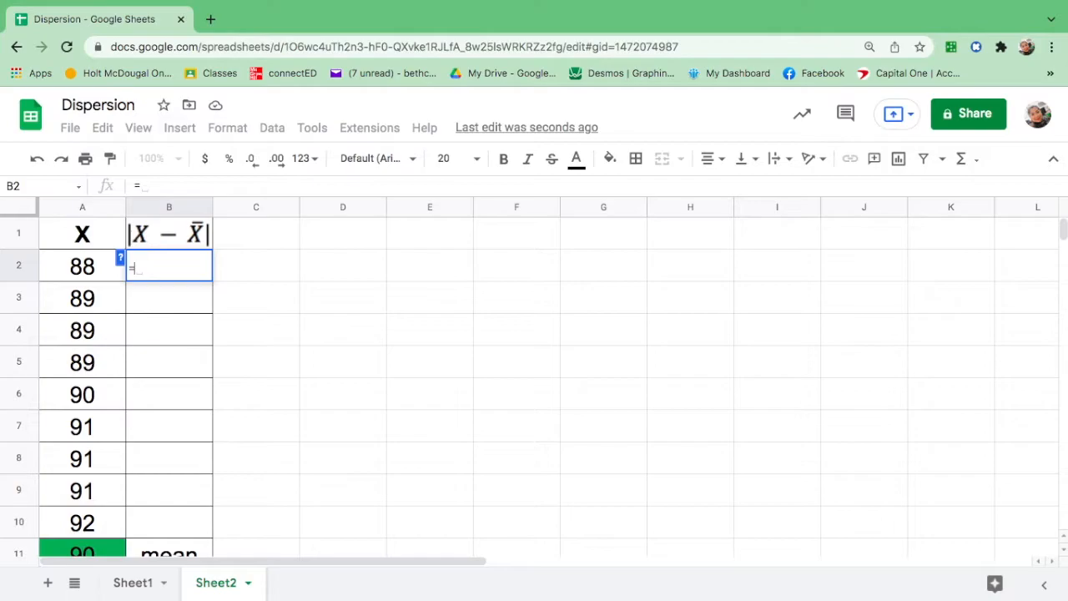
text(abs)
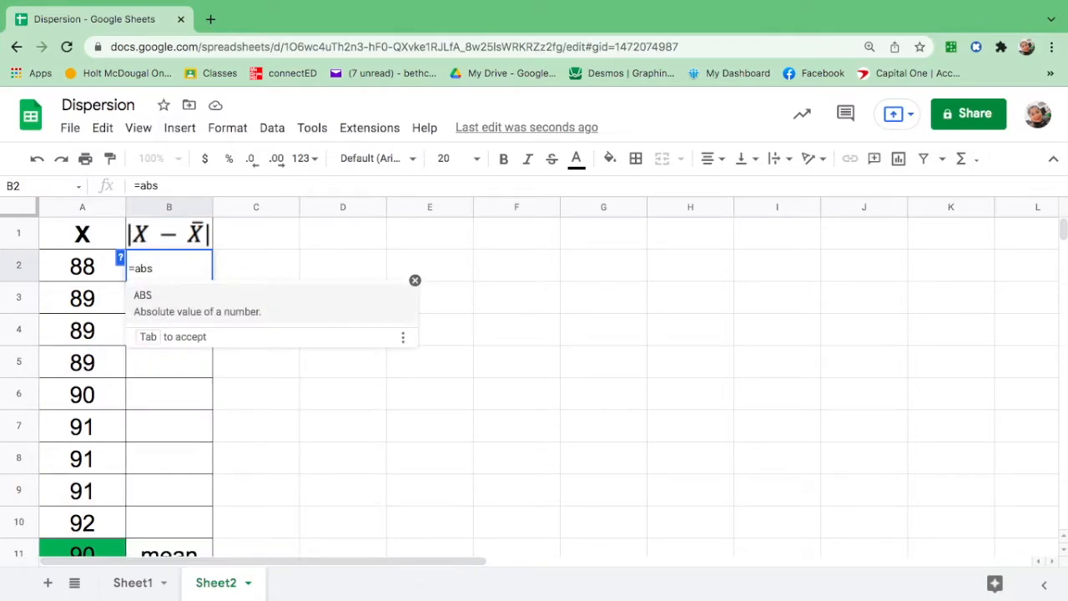
click(192, 312)
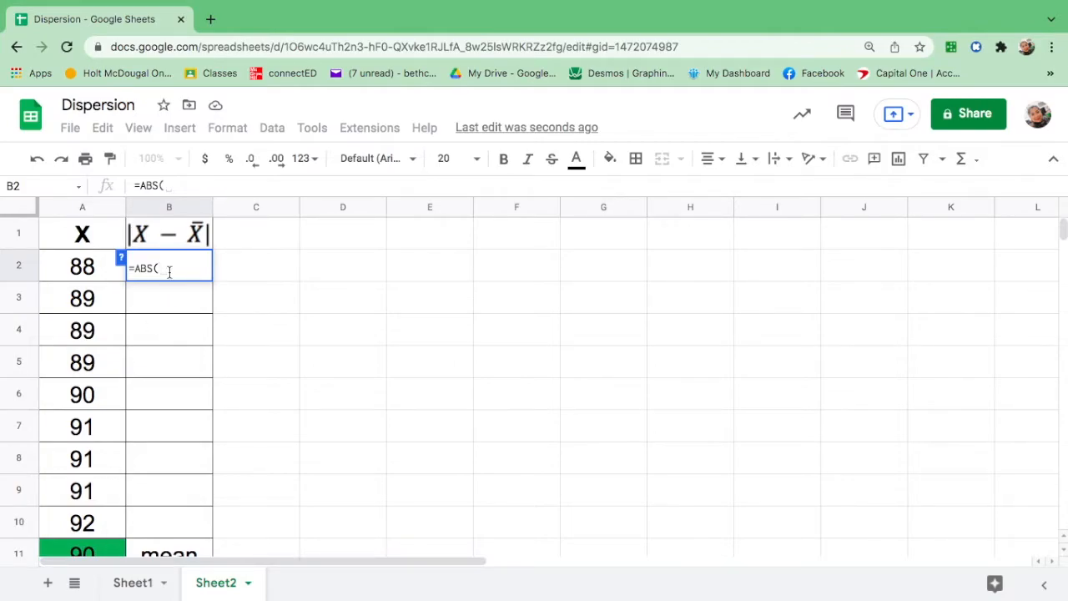
click(92, 269)
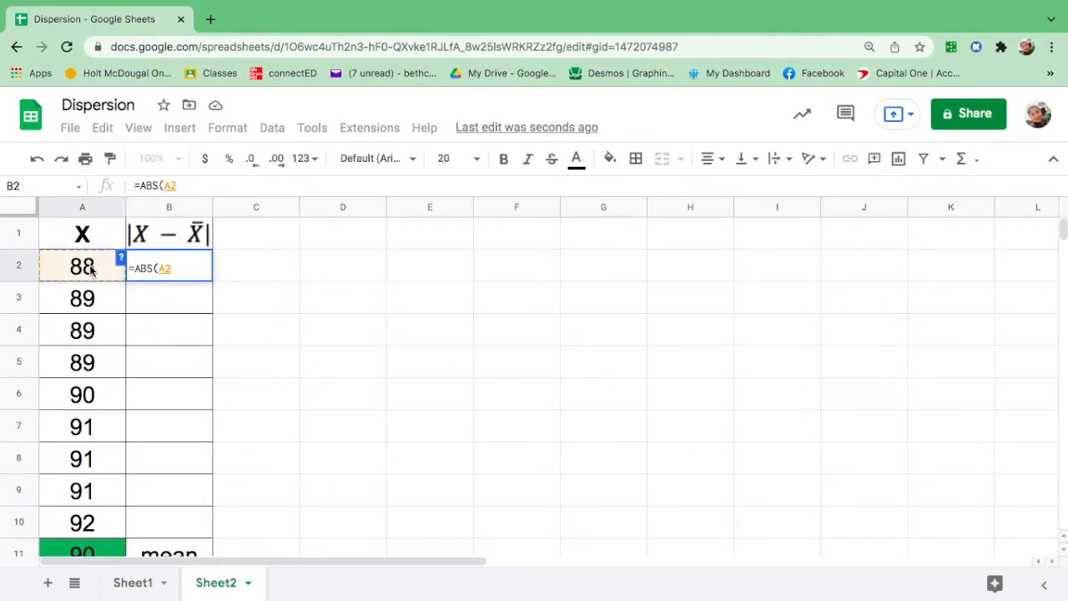
text(-)
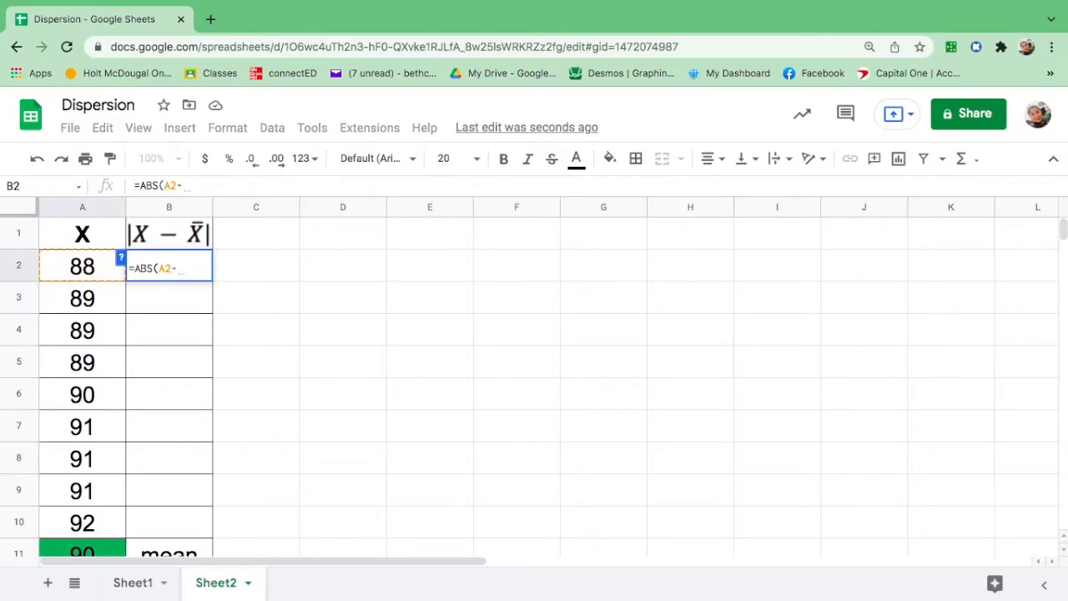
text(90)
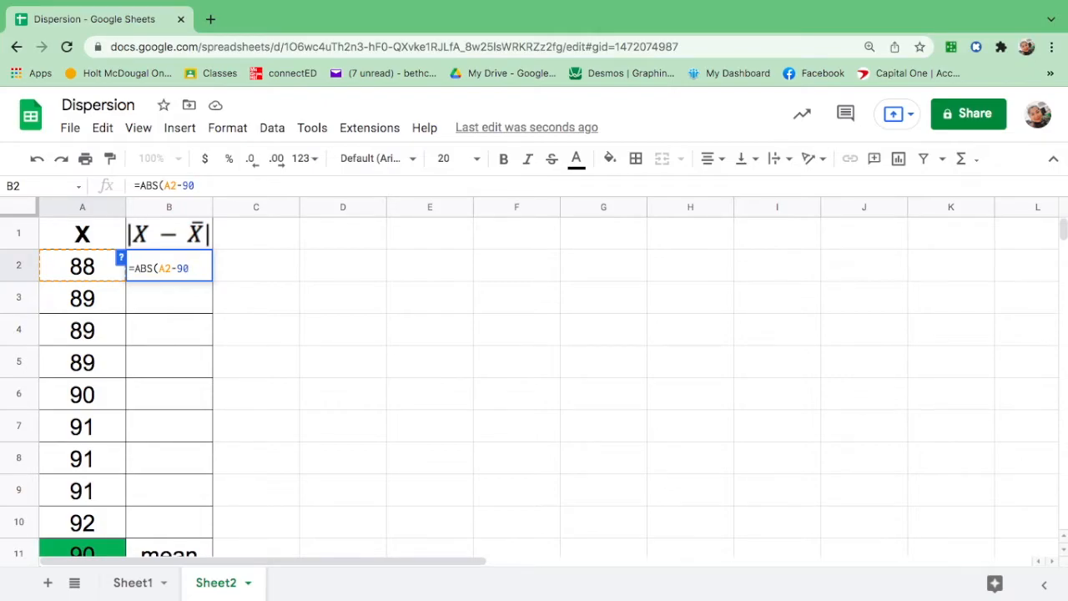
key(Return)
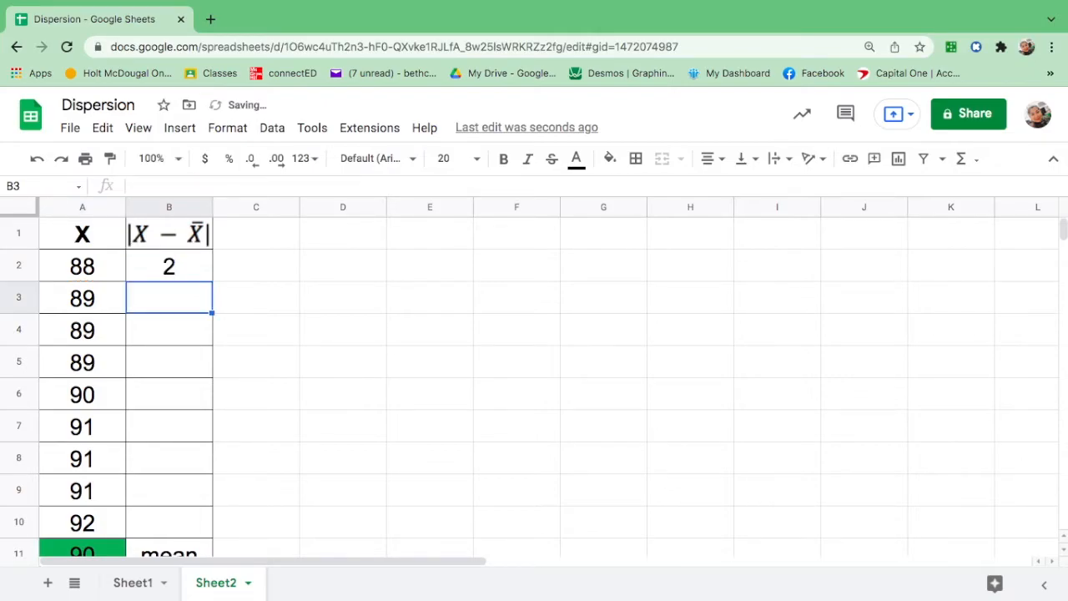
Fill the B2 deviation formula down through B10.
click(192, 265)
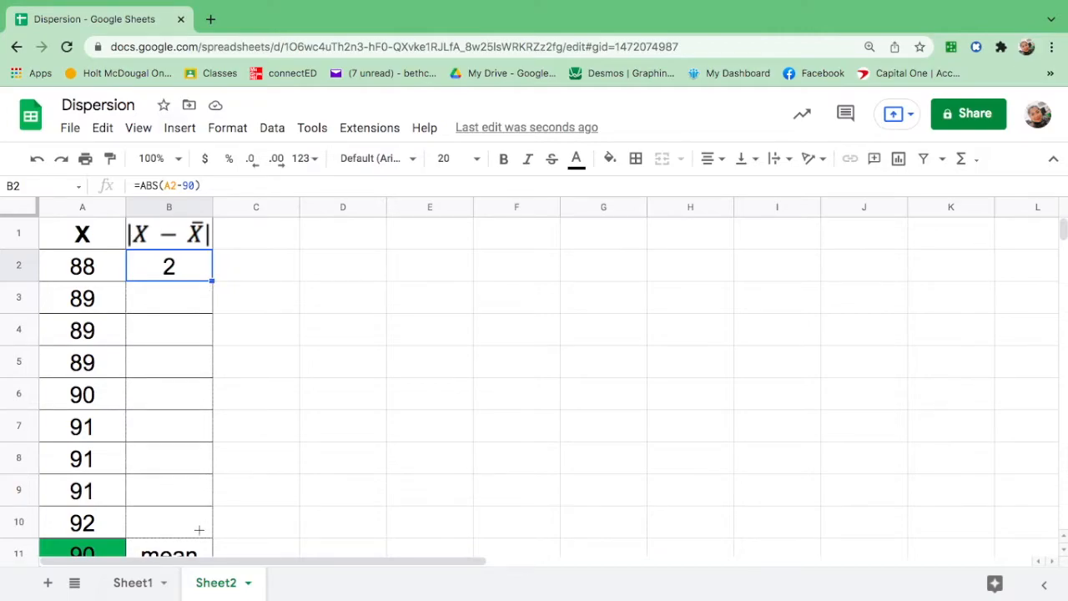
drag(212, 281, 199, 536)
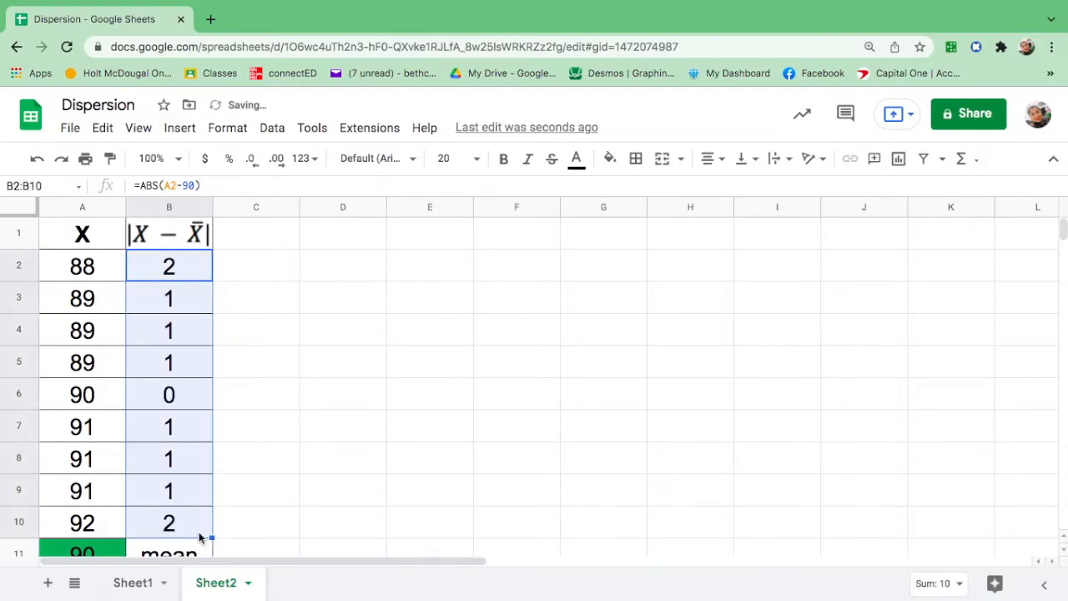
Replace the 'mean' label in B11 with =SUM(B1:B10) and fill that cell red.
scroll(198, 531, down, 2)
scroll(199, 531, up, 1)
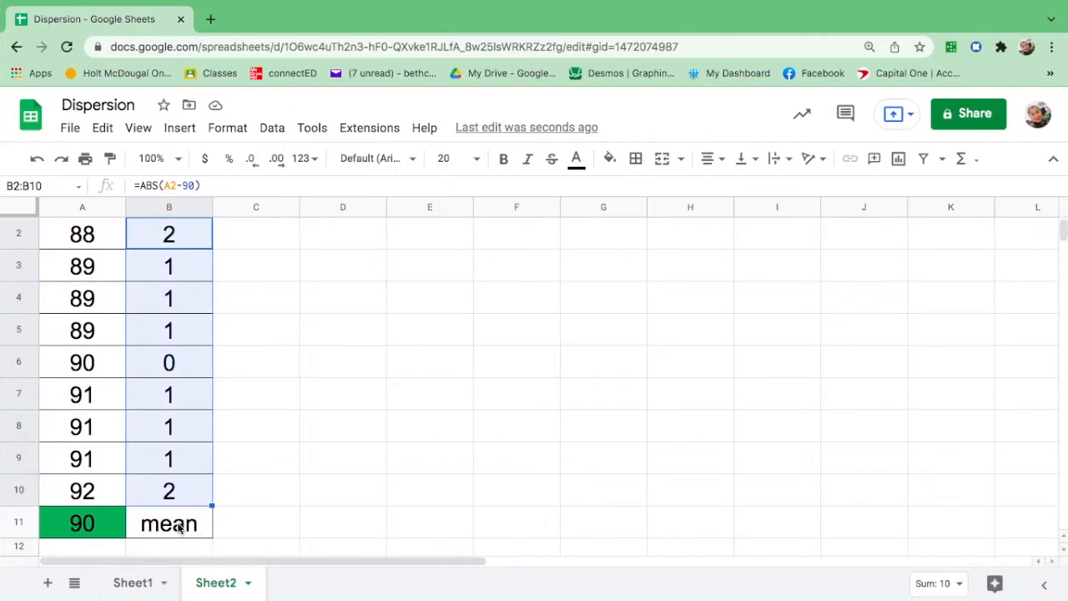
click(177, 525)
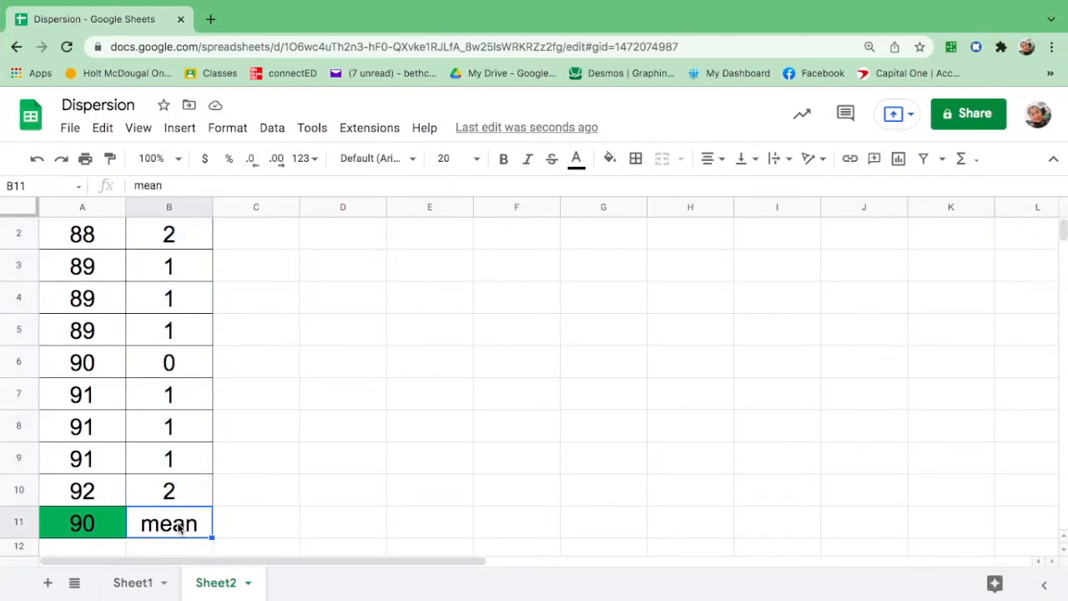
key(Delete)
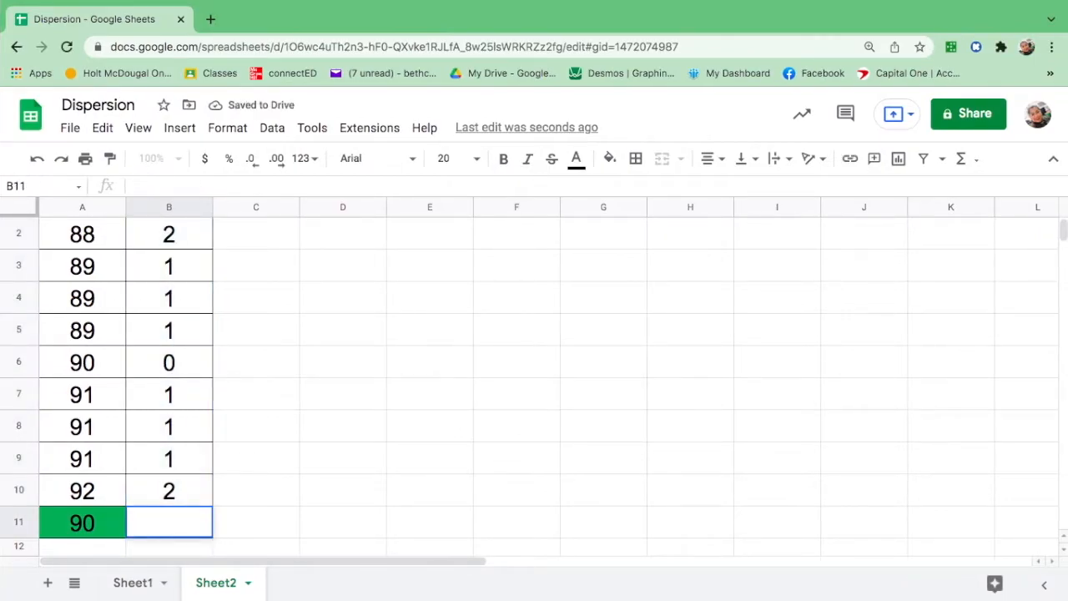
text(=)
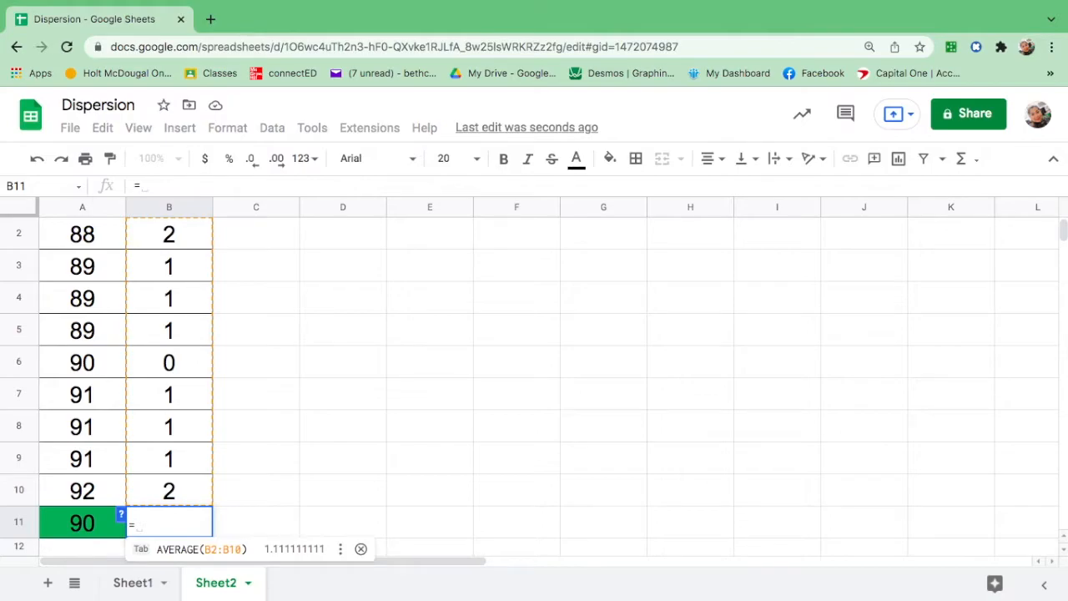
text(sum)
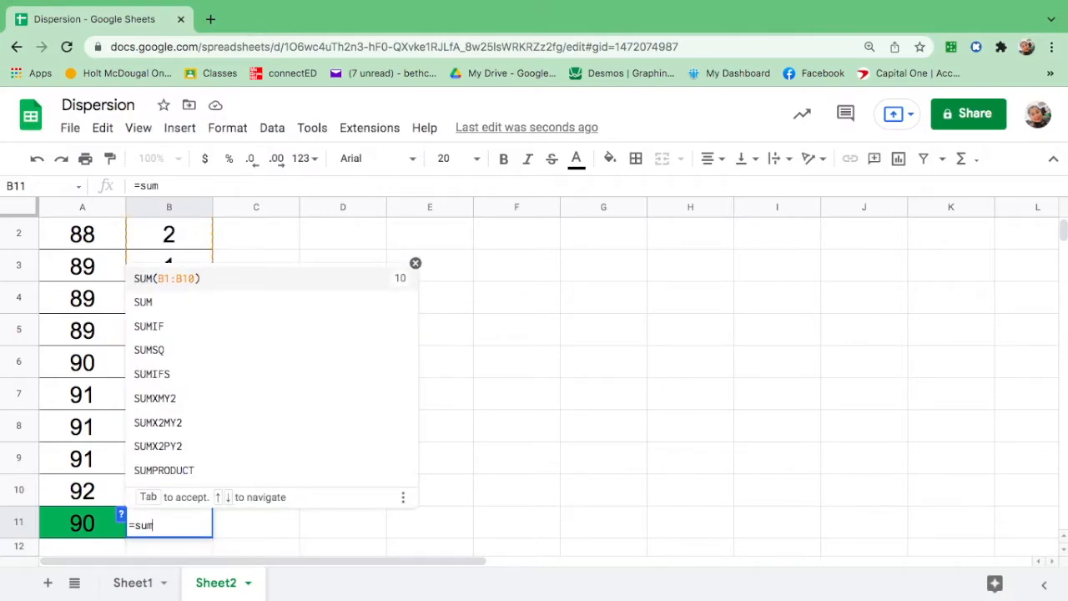
click(220, 280)
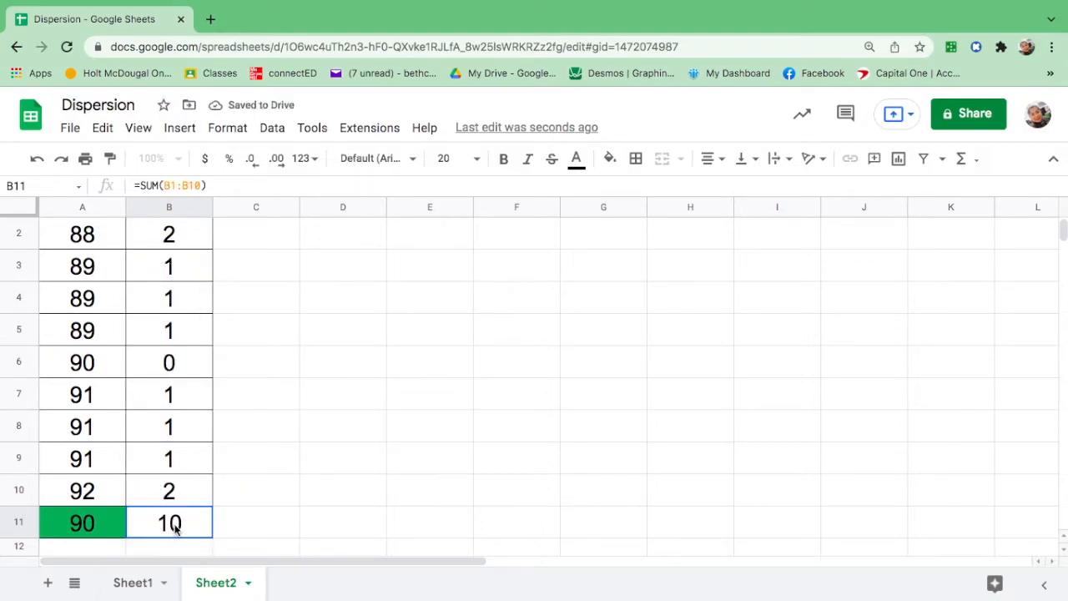
click(613, 158)
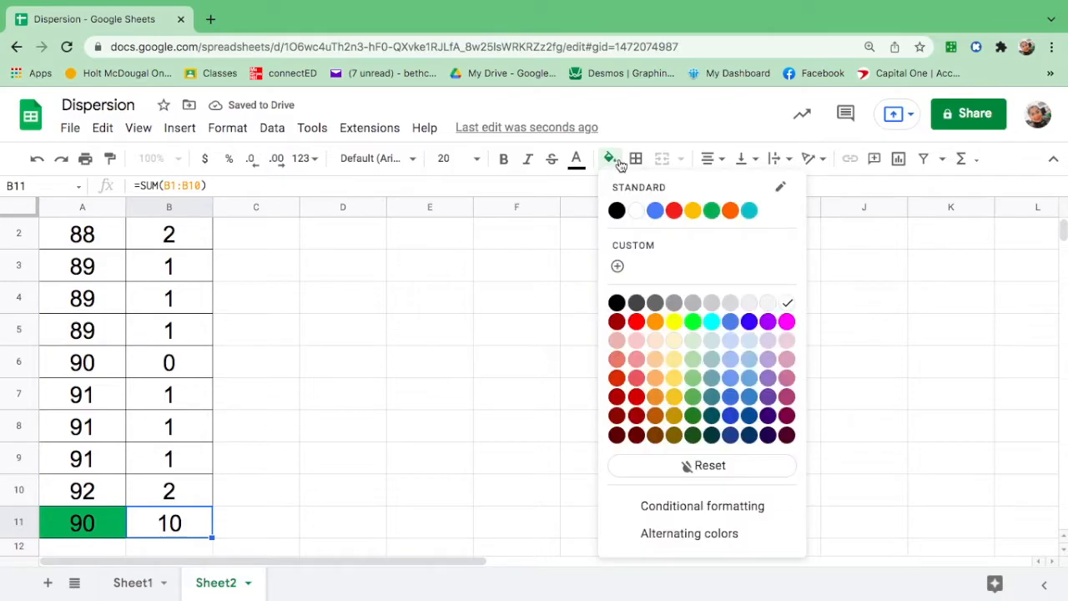
click(674, 211)
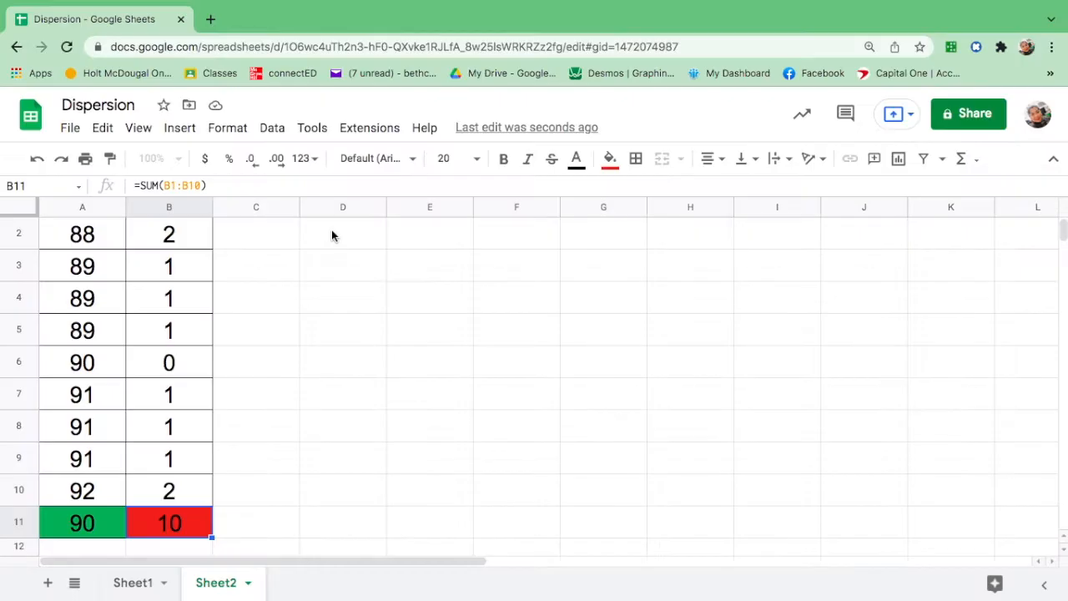
Enter the labels MAD in D2 and N in D3.
click(331, 233)
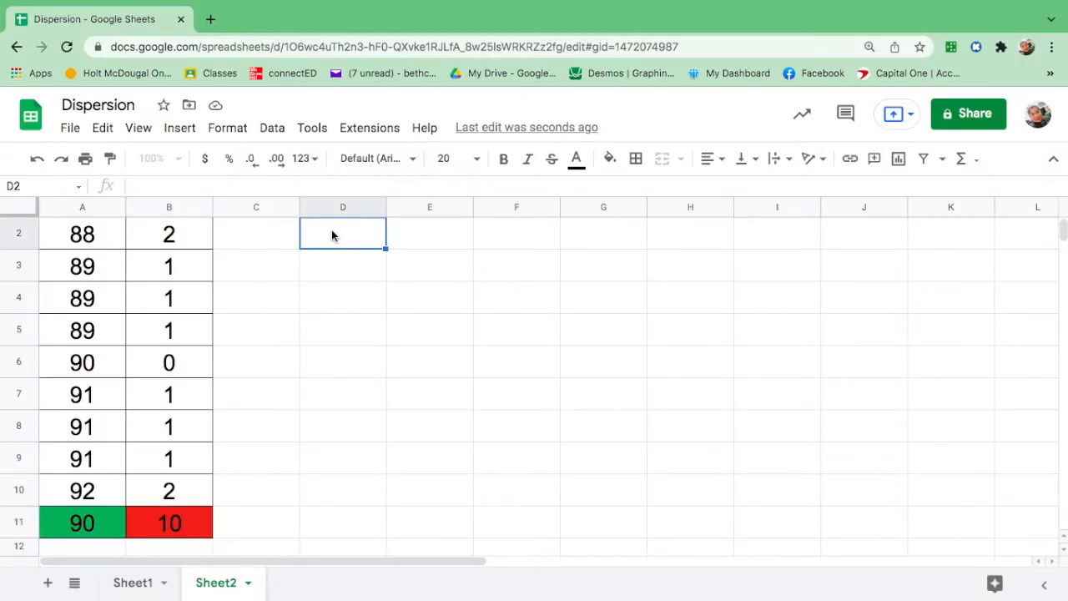
text(MAD)
click(429, 241)
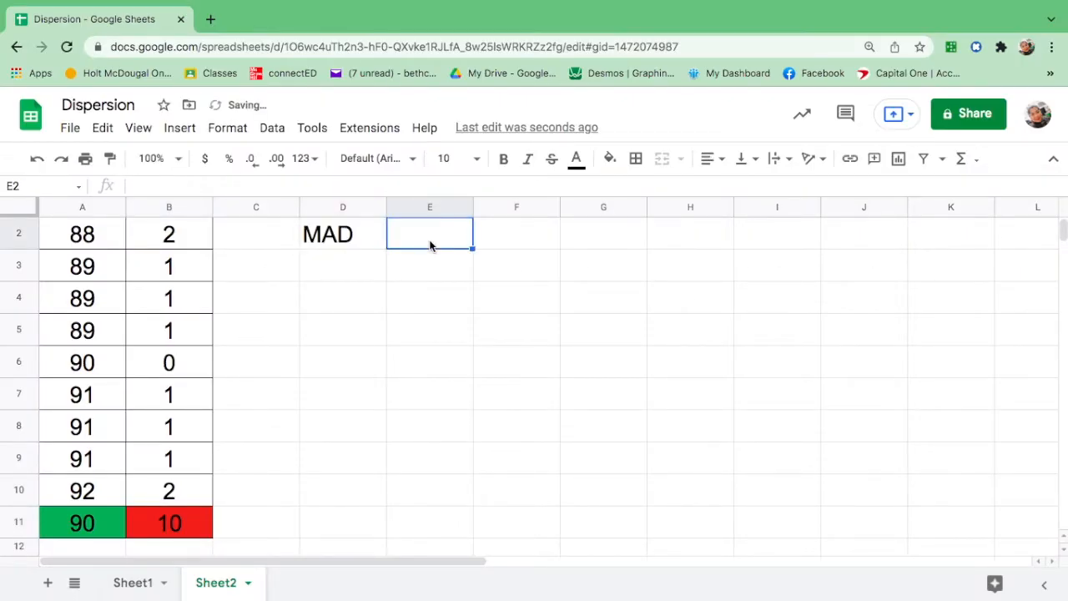
click(343, 265)
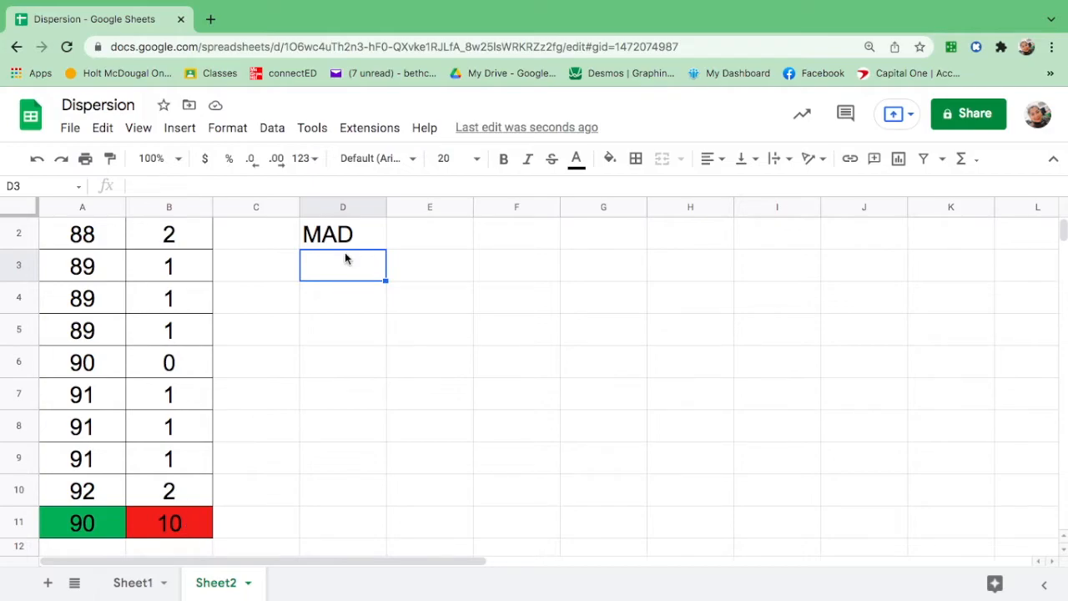
text(N)
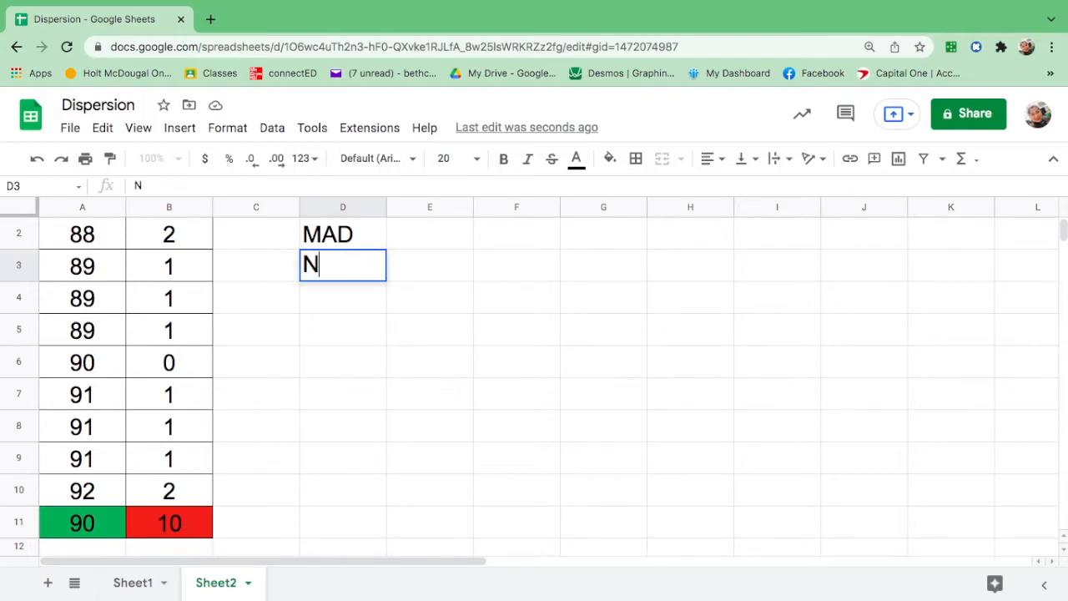
Select the data values A2 through A10 to count how many scores there are.
scroll(94, 250, up, 1)
click(92, 265)
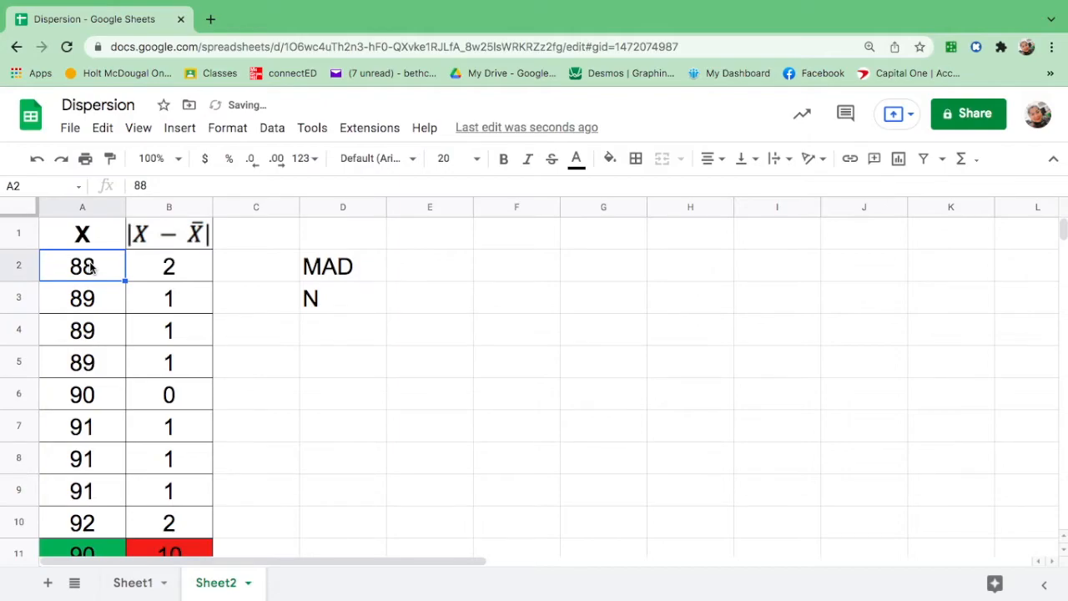
key(shift+Down)
key(shift+Down)
key(shift+Down)
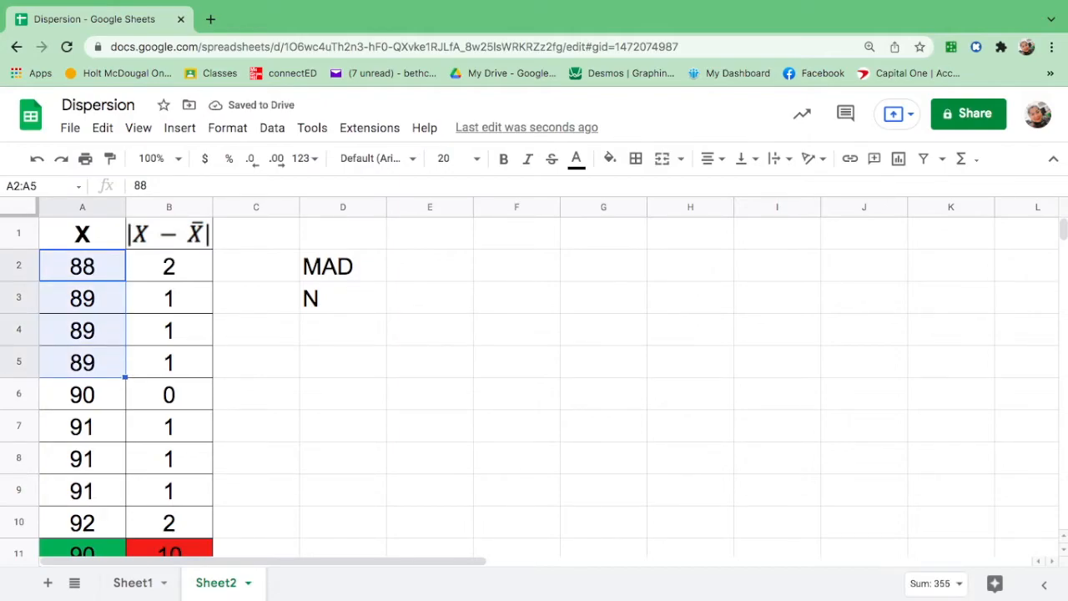
key(shift+Down)
key(shift+Down)
key(shift+Down)
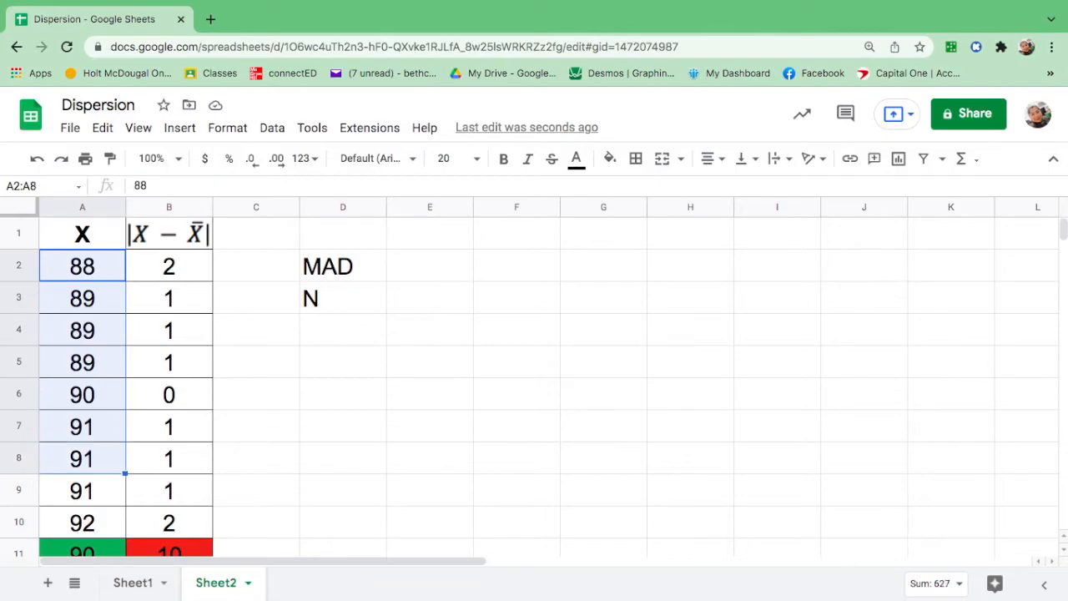
key(shift+Down)
key(shift+Down)
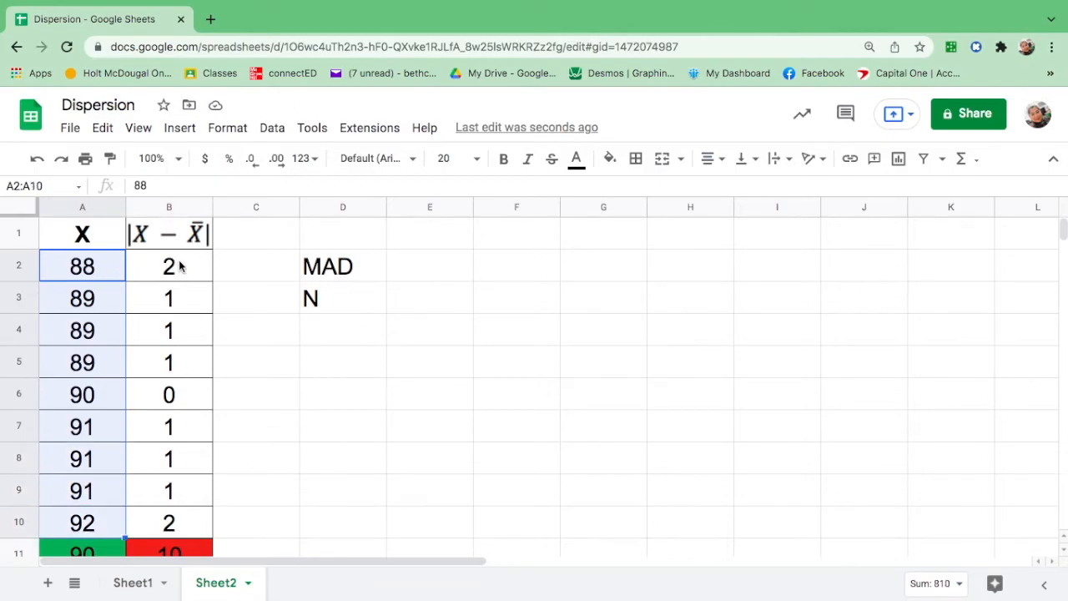
Change the D3 label to N=9.
click(345, 301)
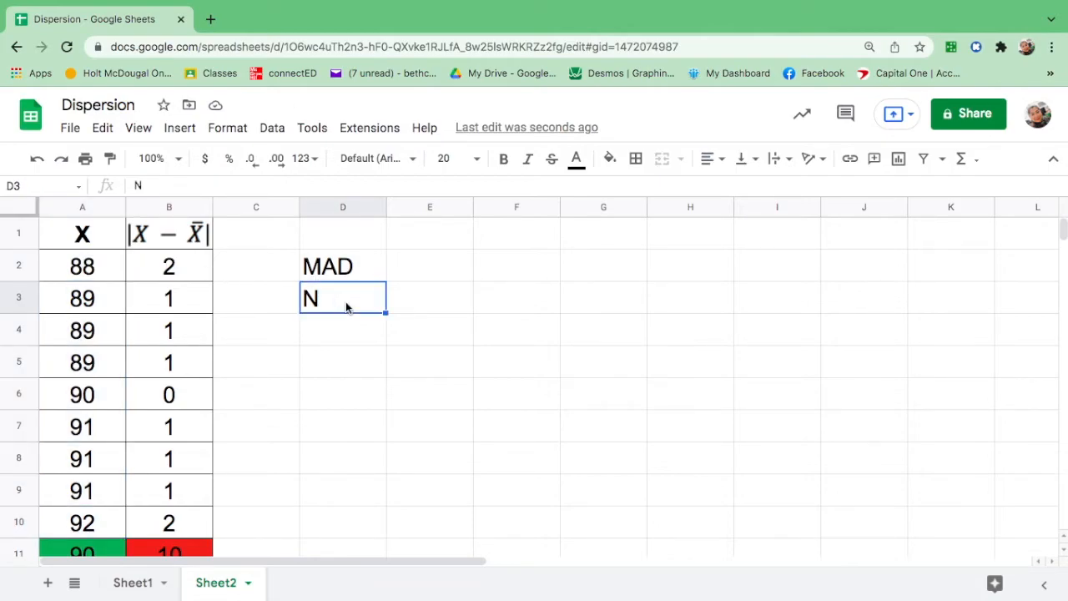
double_click(345, 301)
text(=9)
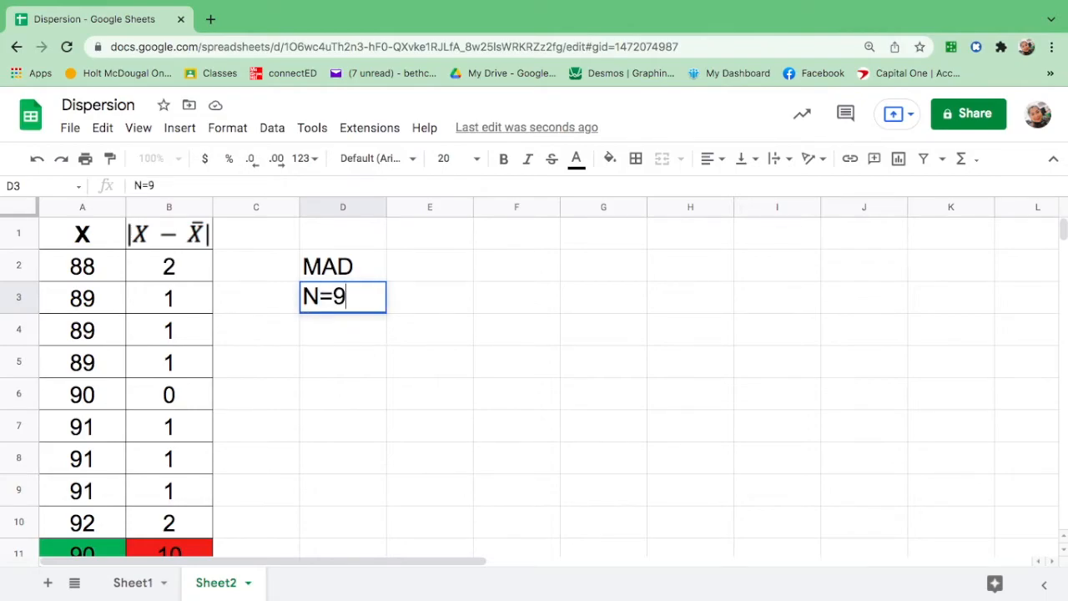
Enter the formula =B11/9 in E2 to compute the MAD and dismiss the autofill suggestion.
click(428, 268)
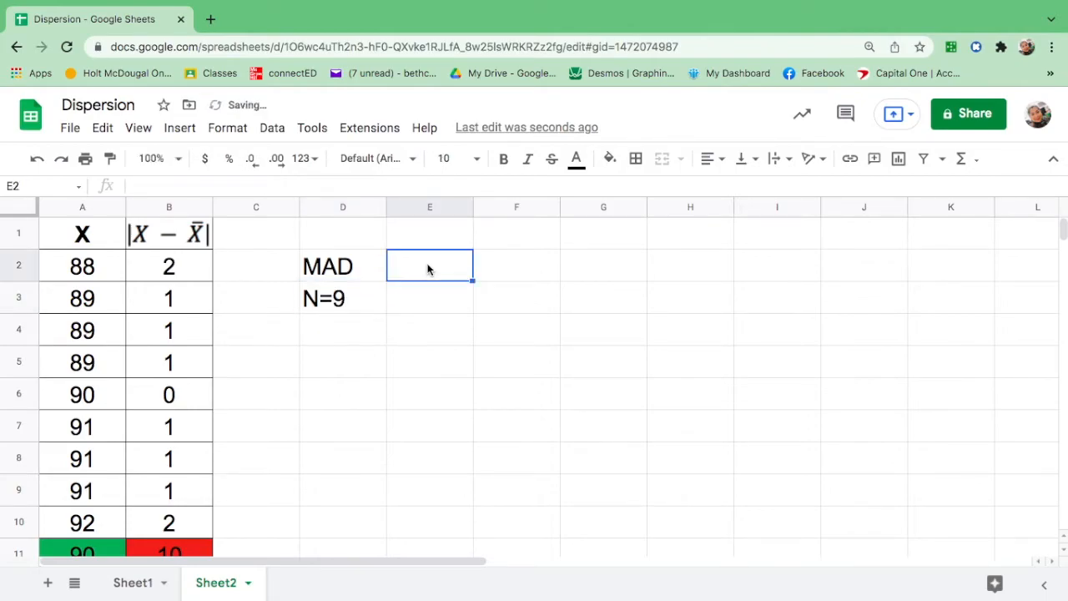
text(=)
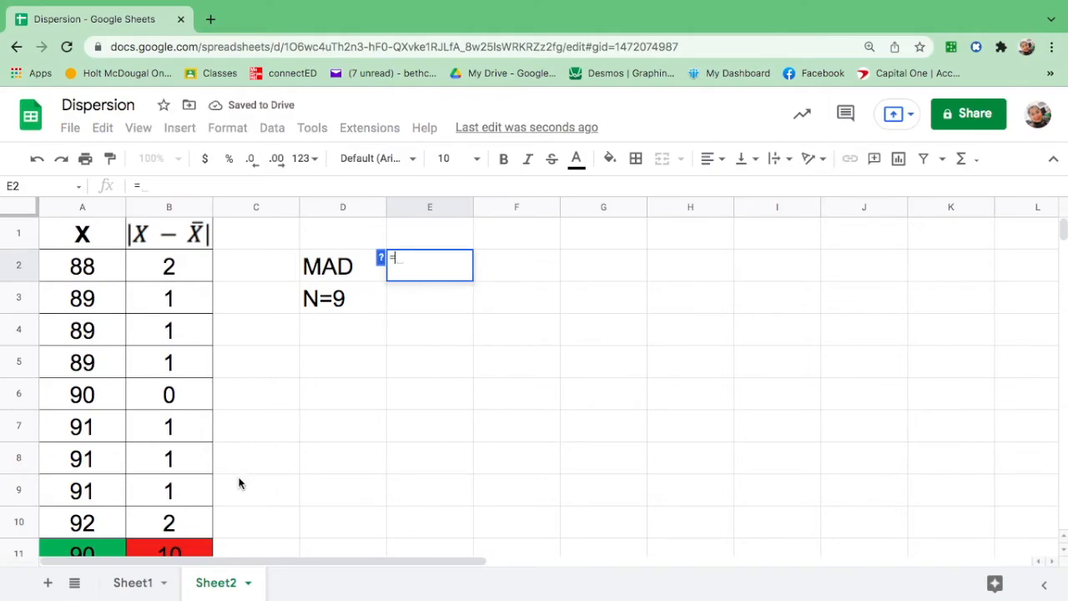
click(196, 553)
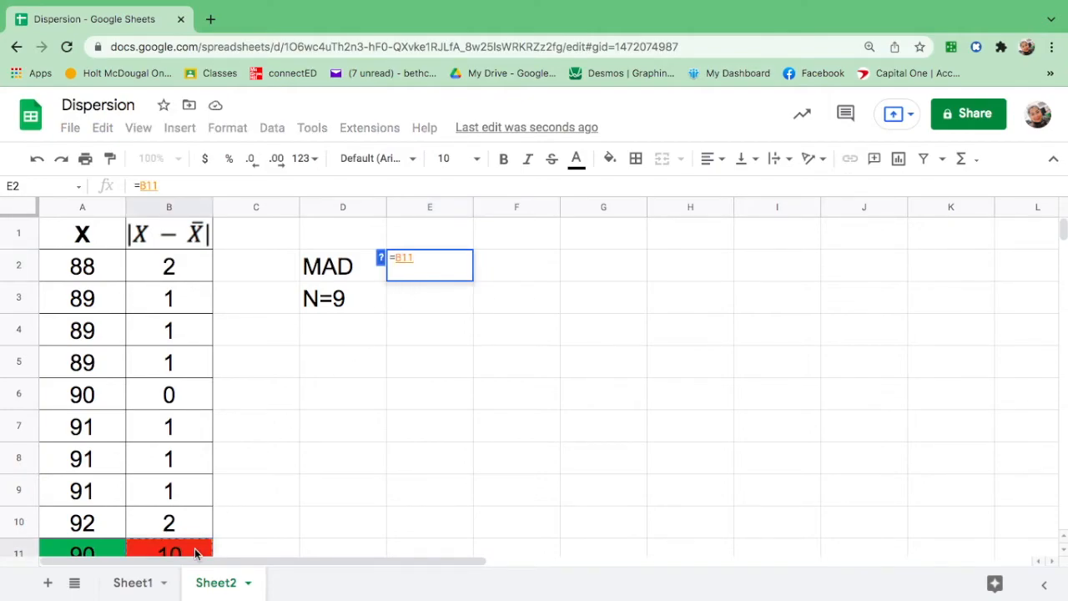
text(/9)
key(Return)
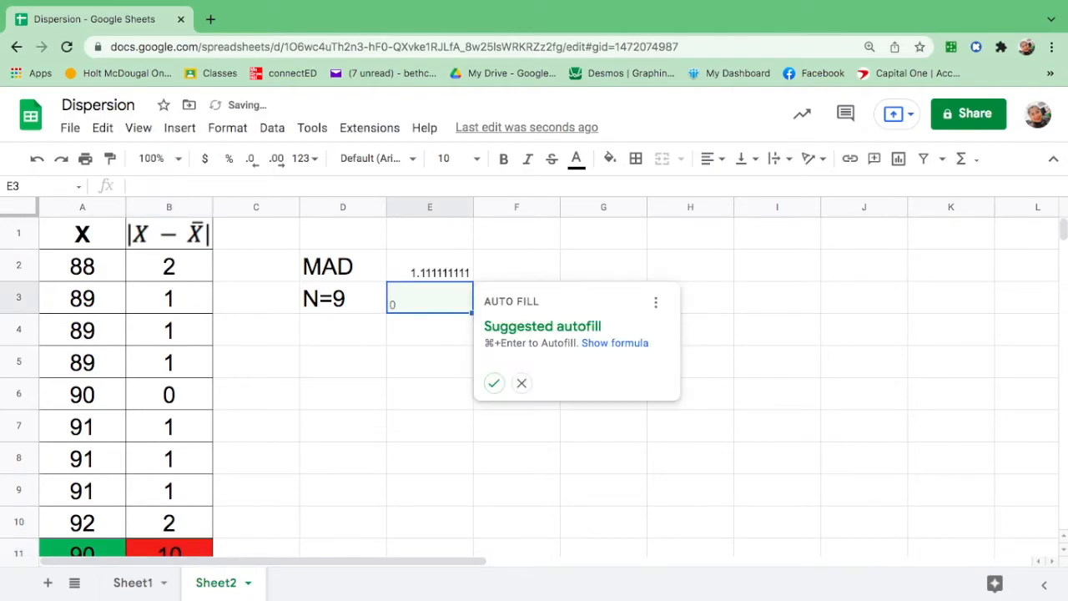
click(522, 383)
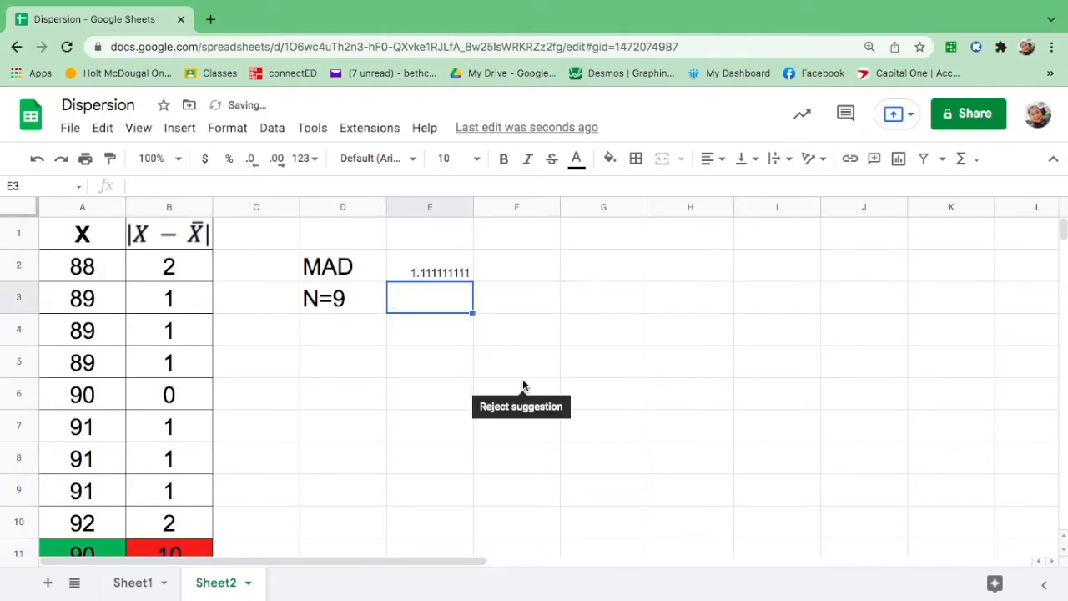
Set E2's font size to 20 and round its value to two decimal places.
click(449, 277)
click(447, 158)
text(20)
key(Return)
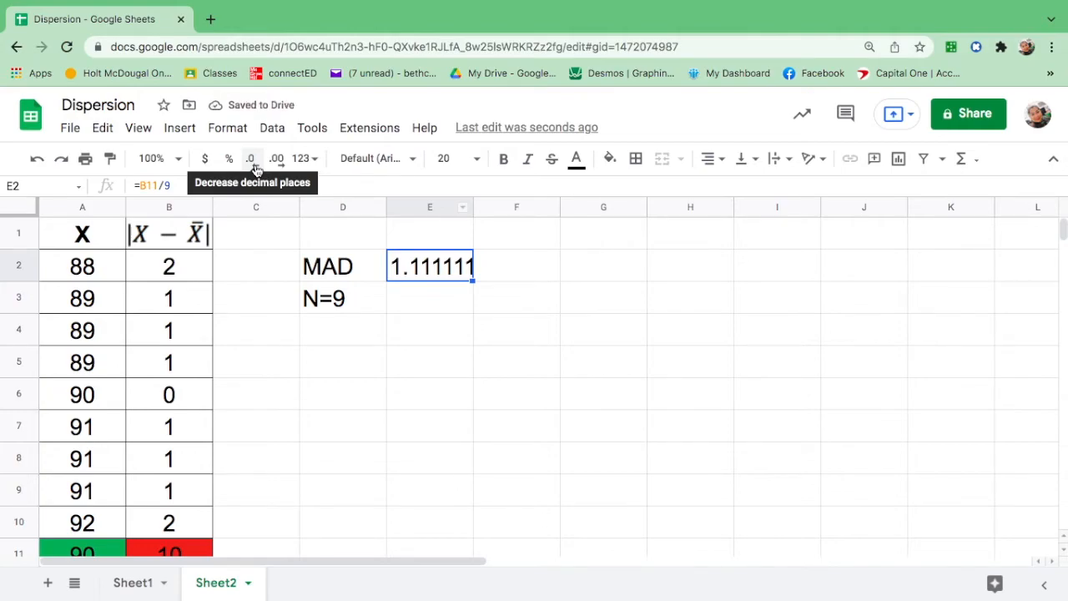
click(255, 167)
click(255, 167)
click(255, 167)
click(255, 167)
click(256, 167)
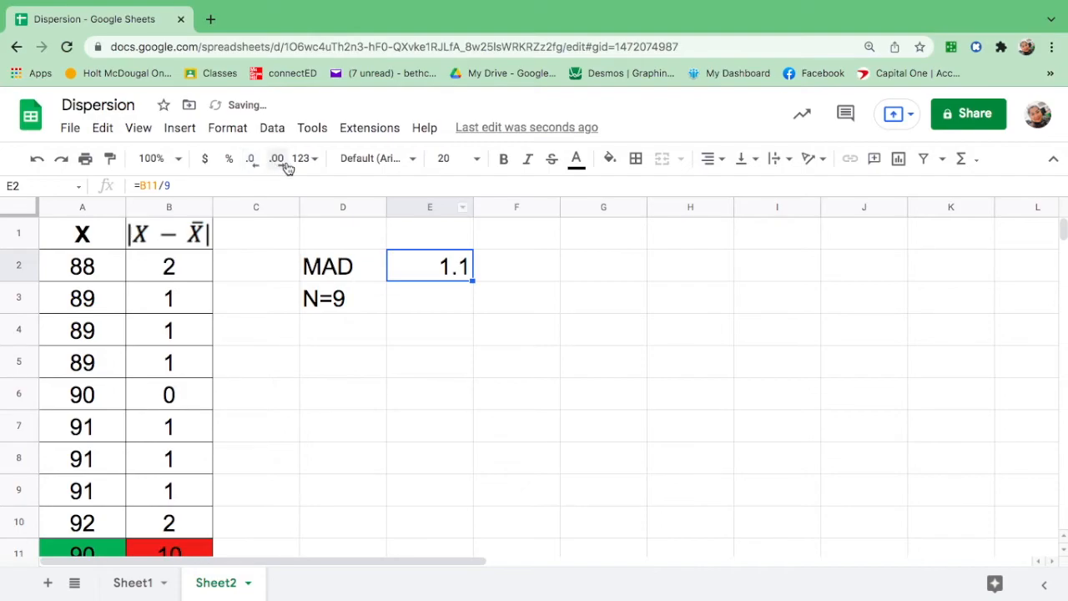
click(282, 164)
Fill D2 through E2 yellow and center their contents.
drag(326, 265, 453, 265)
click(609, 160)
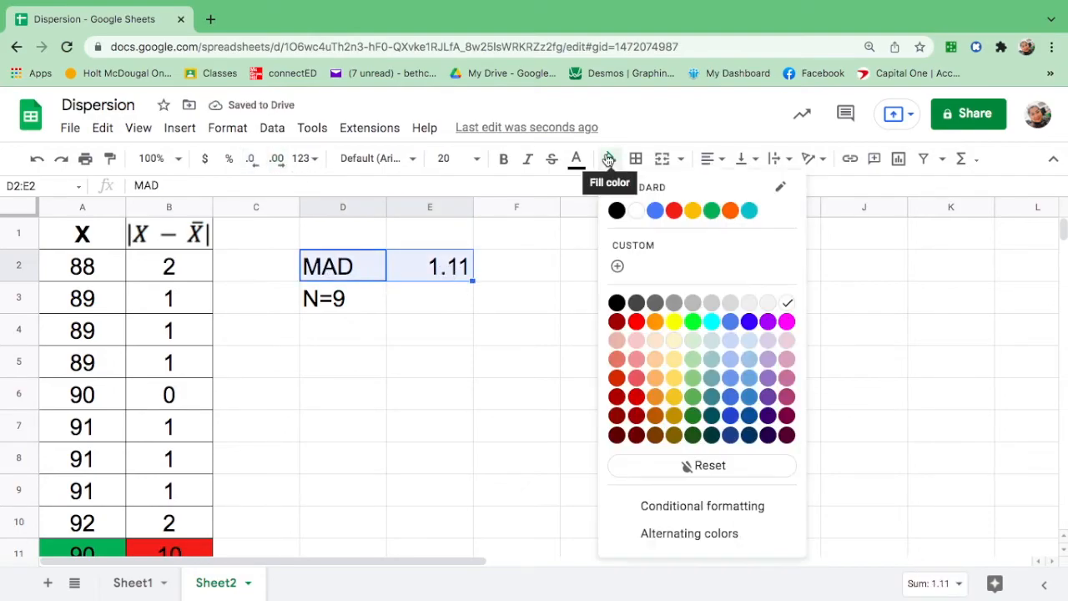
click(691, 214)
key(ctrl+shift+e)
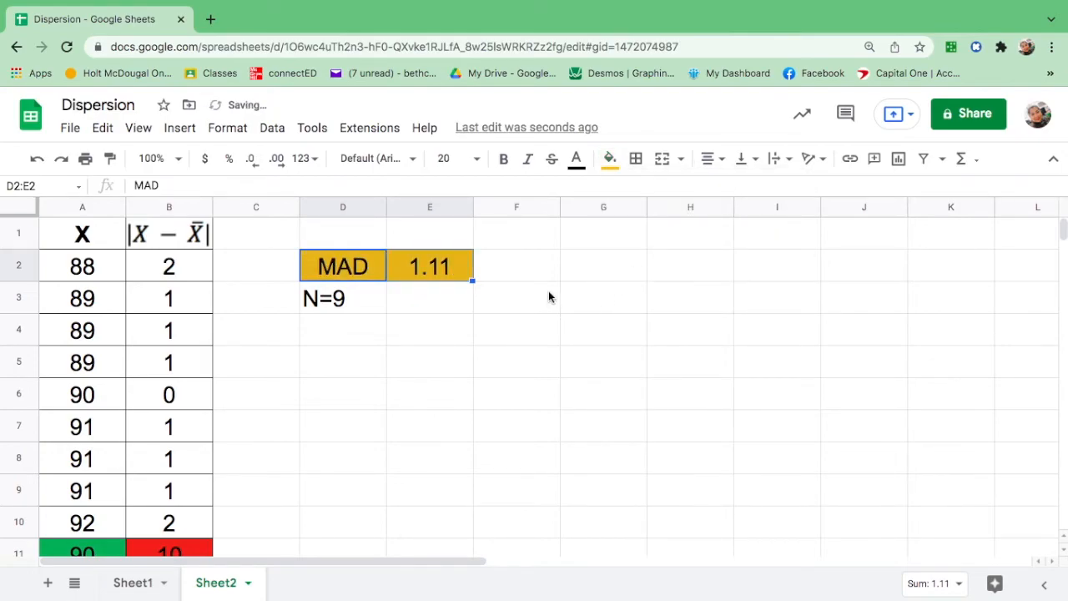